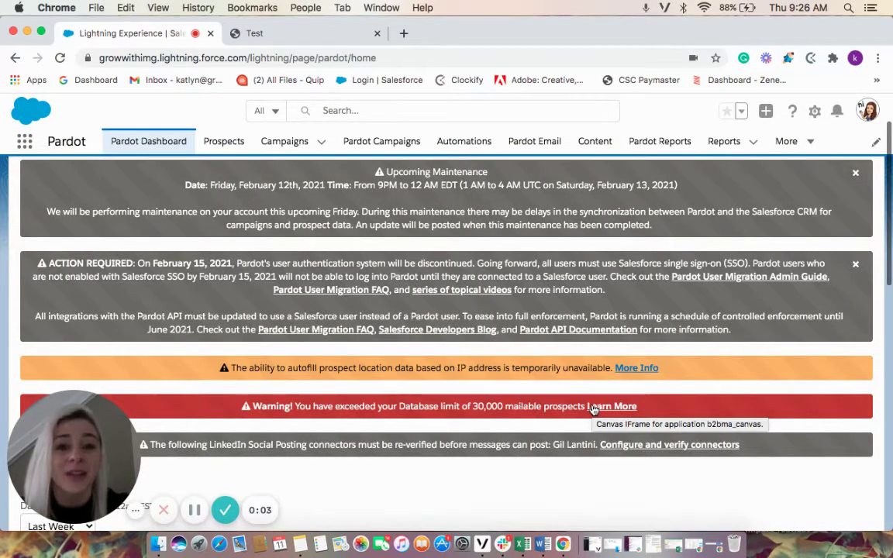
Open the Landing Pages list under Pardot's Content area
click(594, 147)
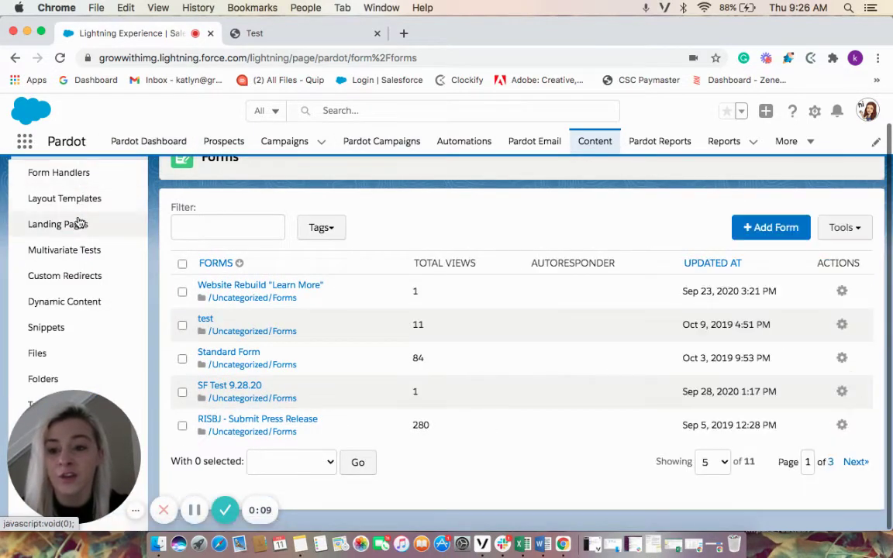
scroll(80, 234, up, 1)
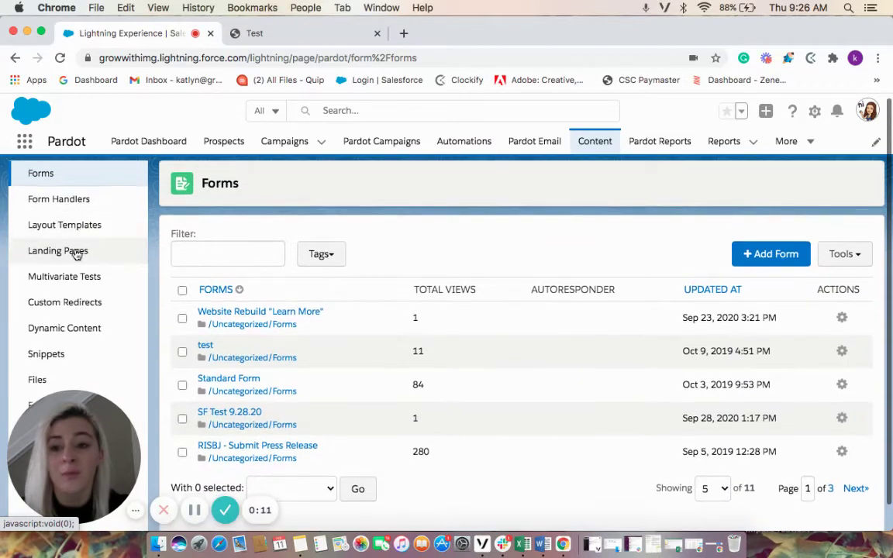
click(76, 252)
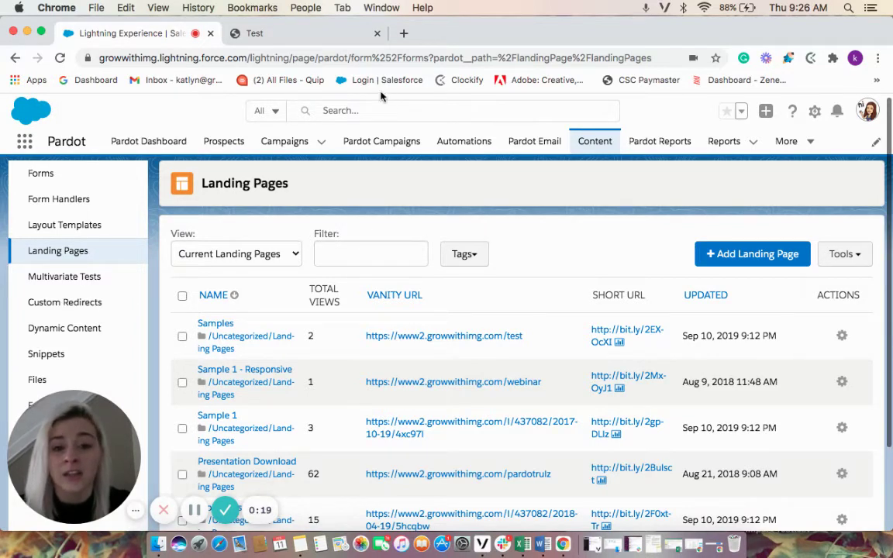
Review the live Business Trends Report page in the Test tab, then return to the Landing Pages list
click(313, 35)
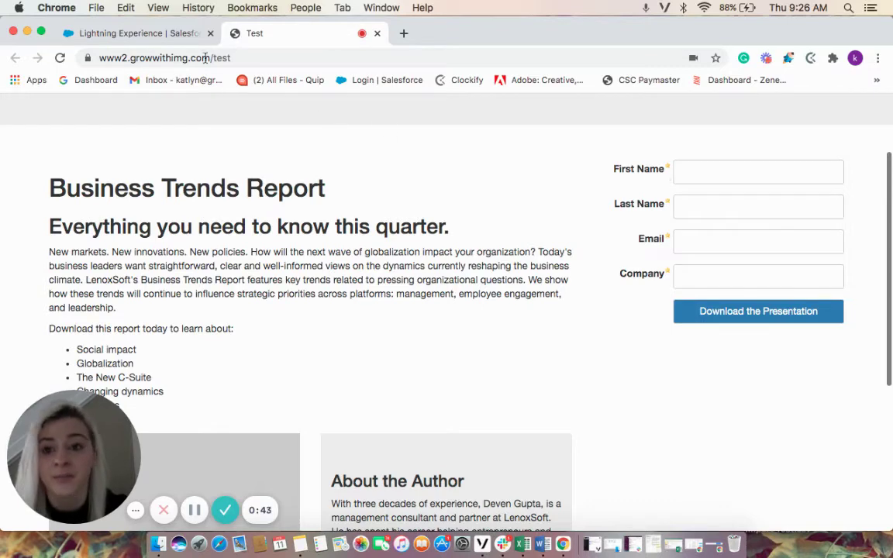
click(175, 36)
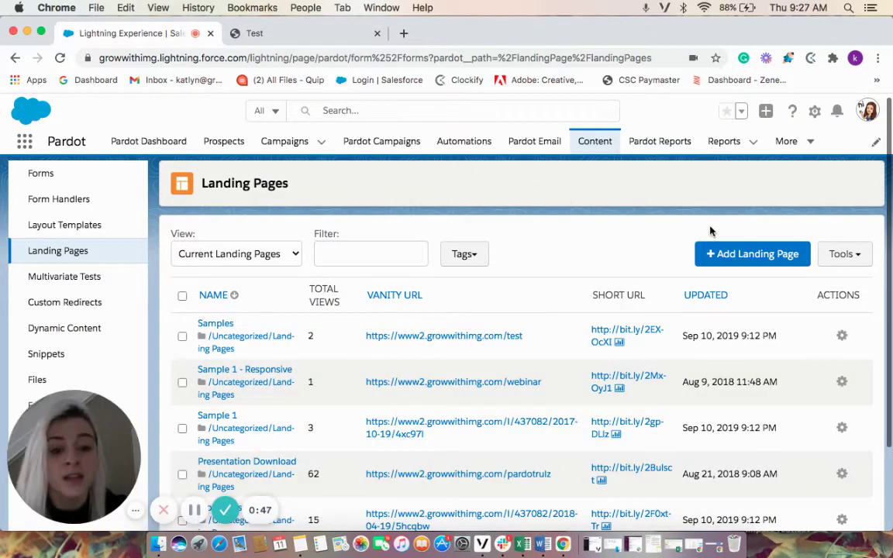
Create a new landing page named test with campaign Test and vanity URL /testing/
click(729, 257)
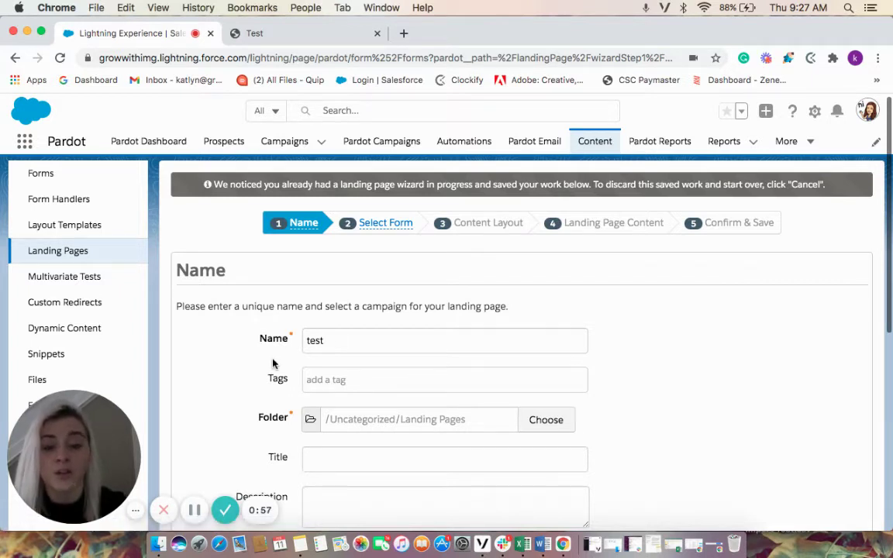
scroll(273, 363, down, 4)
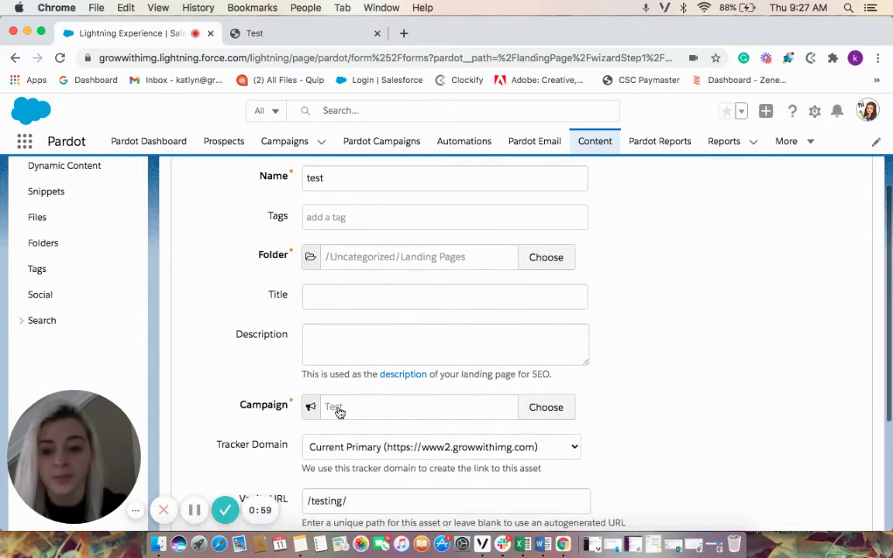
scroll(275, 388, down, 3)
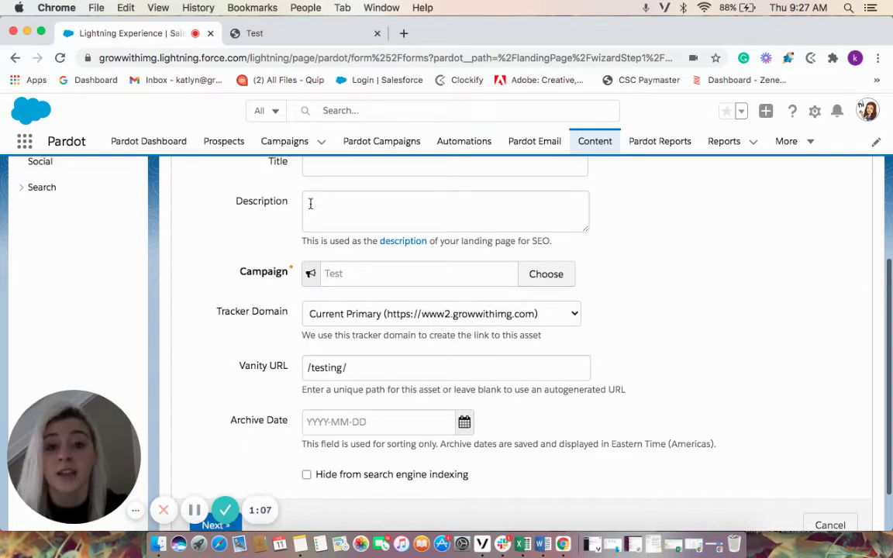
scroll(310, 203, down, 2)
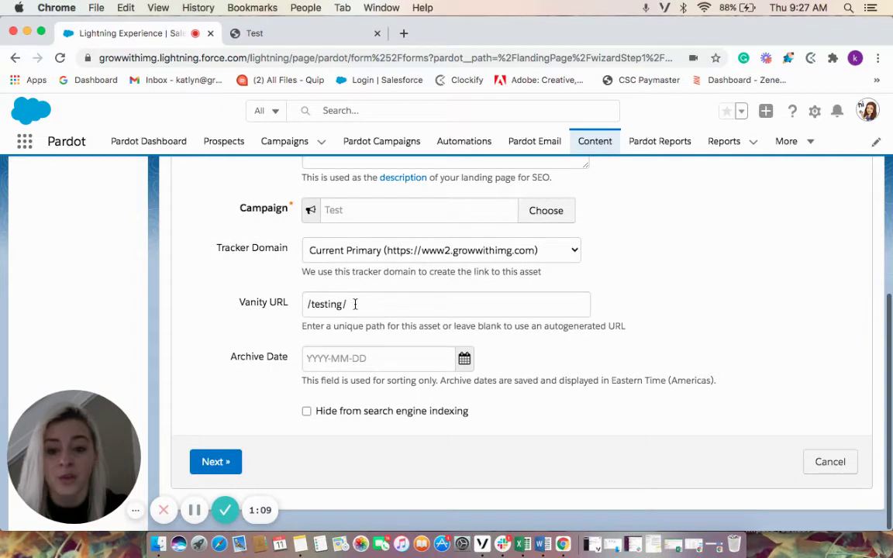
drag(355, 304, 296, 310)
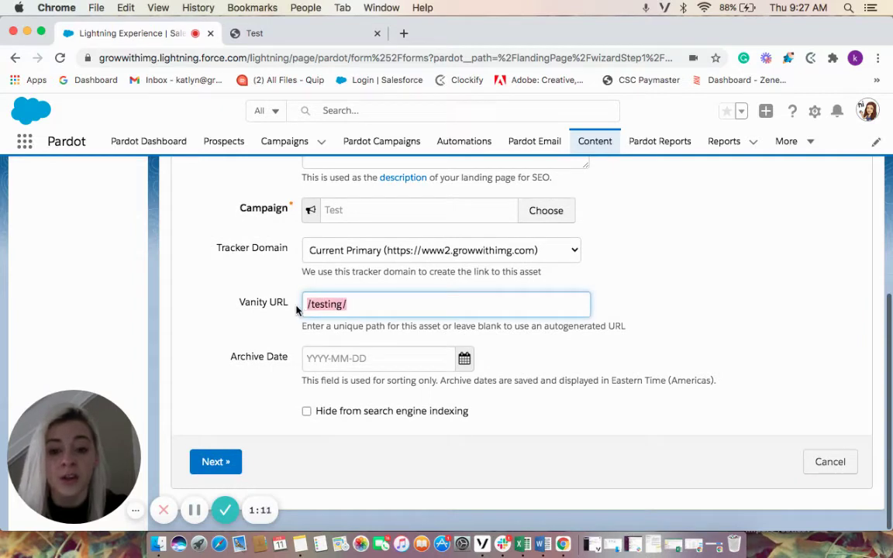
click(296, 310)
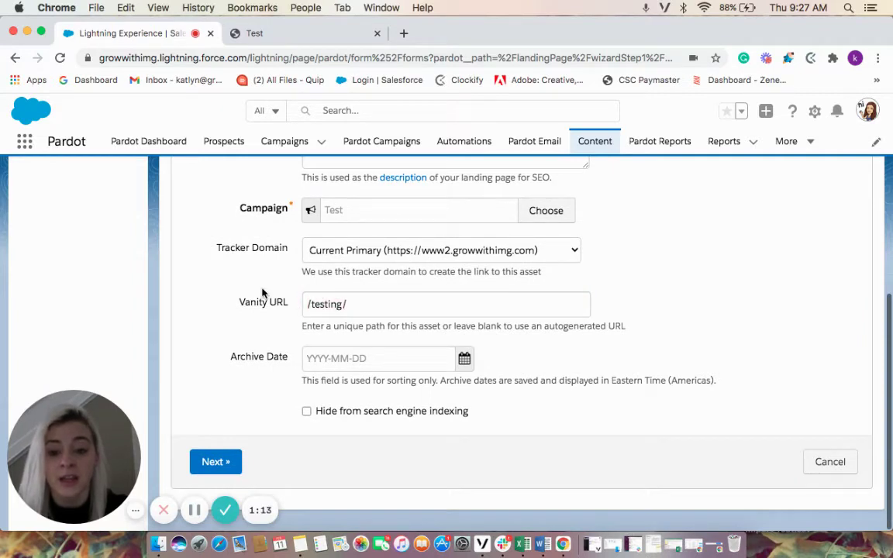
click(226, 474)
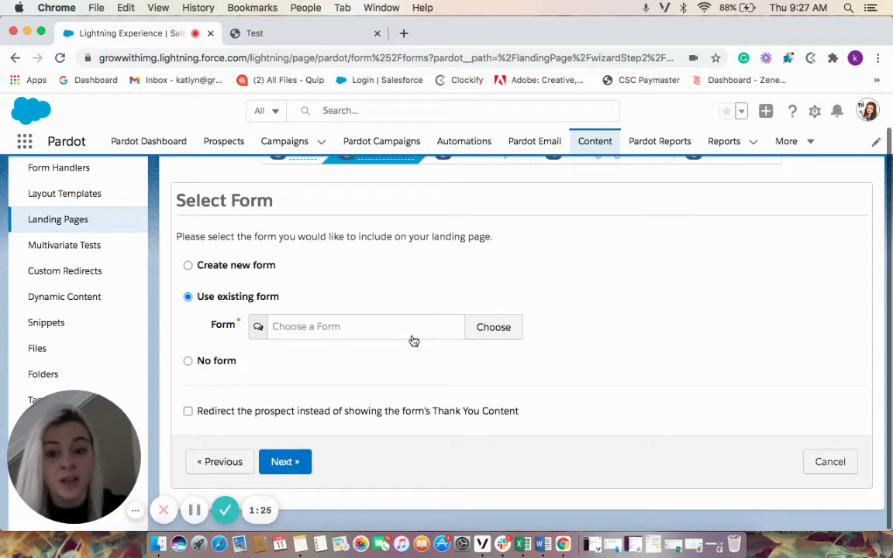
Attach the existing Website Rebuild "Learn More" form with redirect left off
click(507, 330)
click(478, 279)
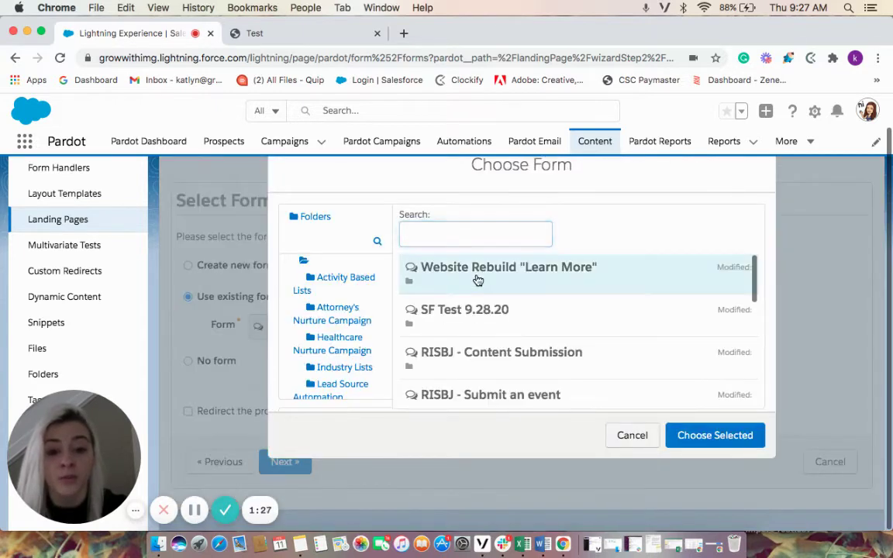
click(674, 435)
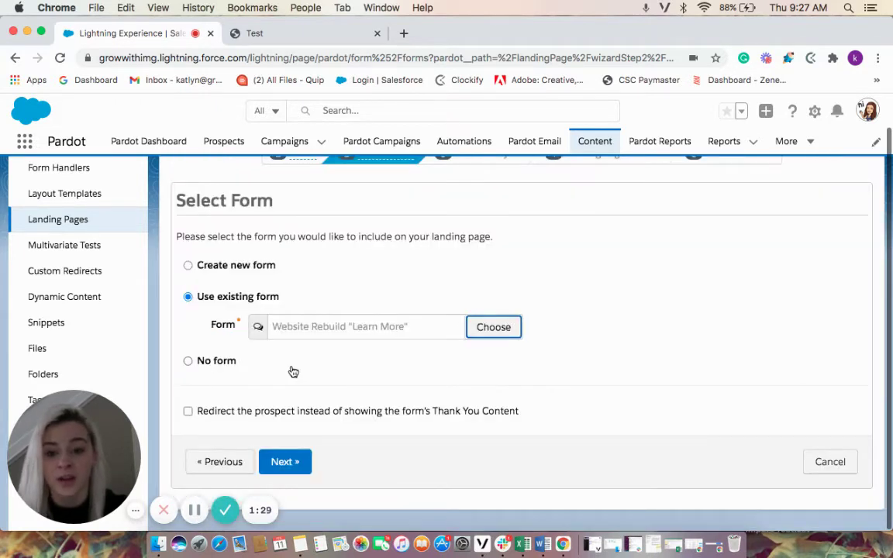
click(189, 412)
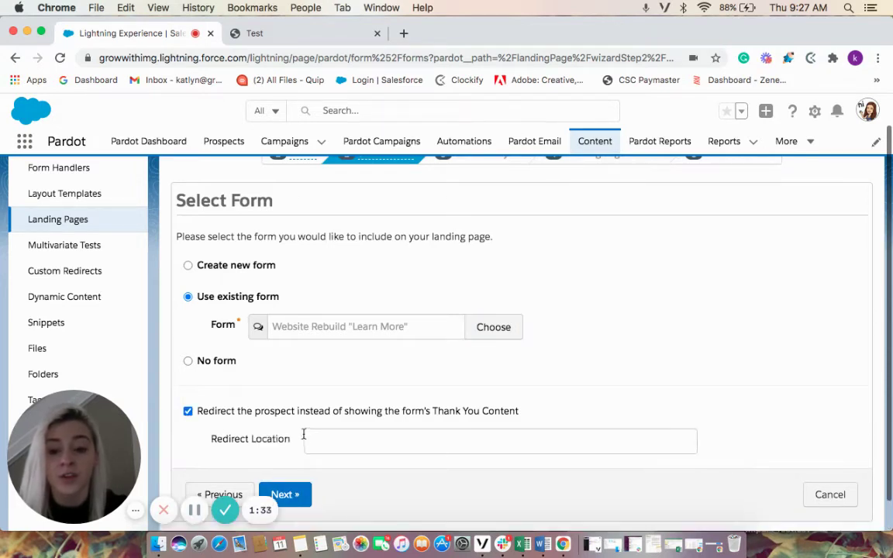
click(330, 440)
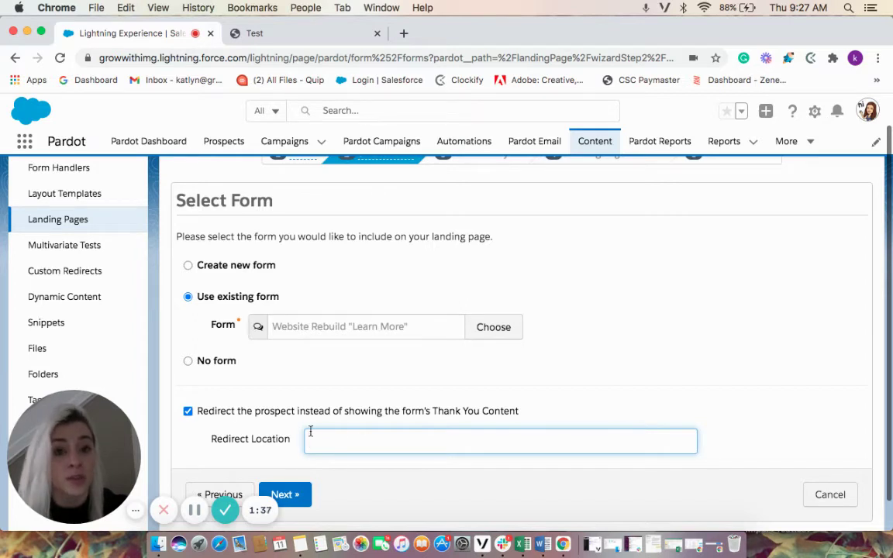
click(187, 411)
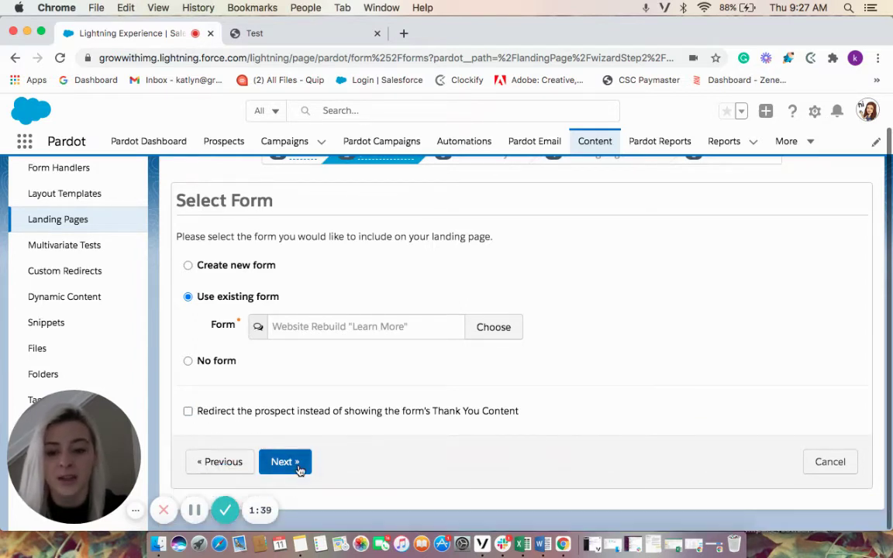
click(299, 468)
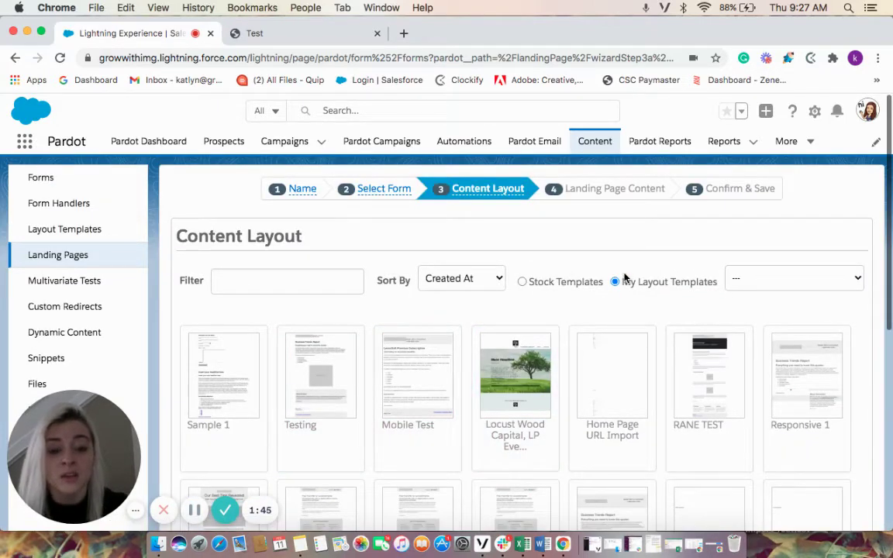
Apply the custom Testing layout template from My Layout Templates
click(608, 338)
scroll(608, 355, down, 3)
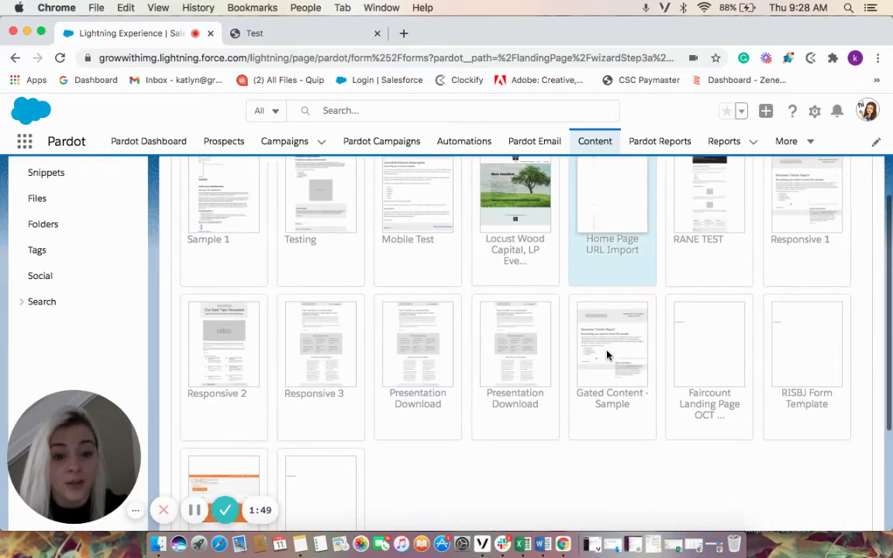
scroll(607, 355, up, 3)
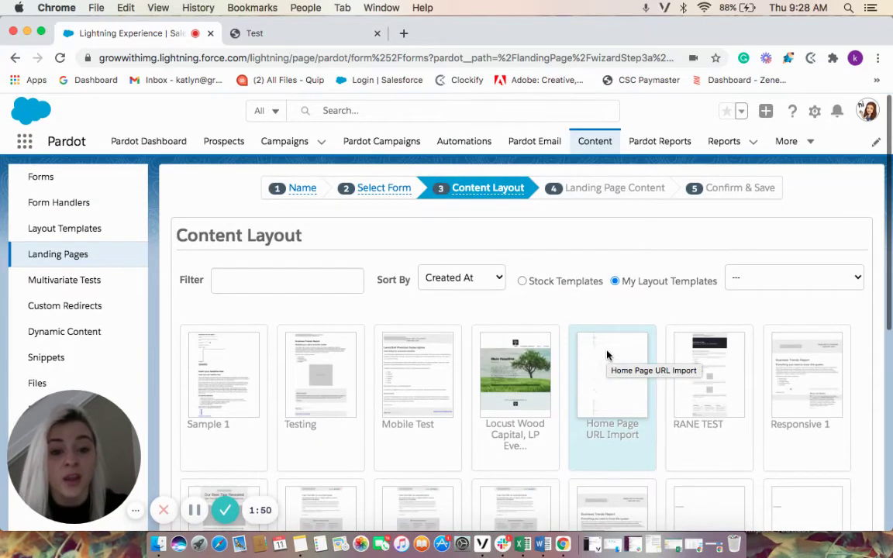
click(521, 282)
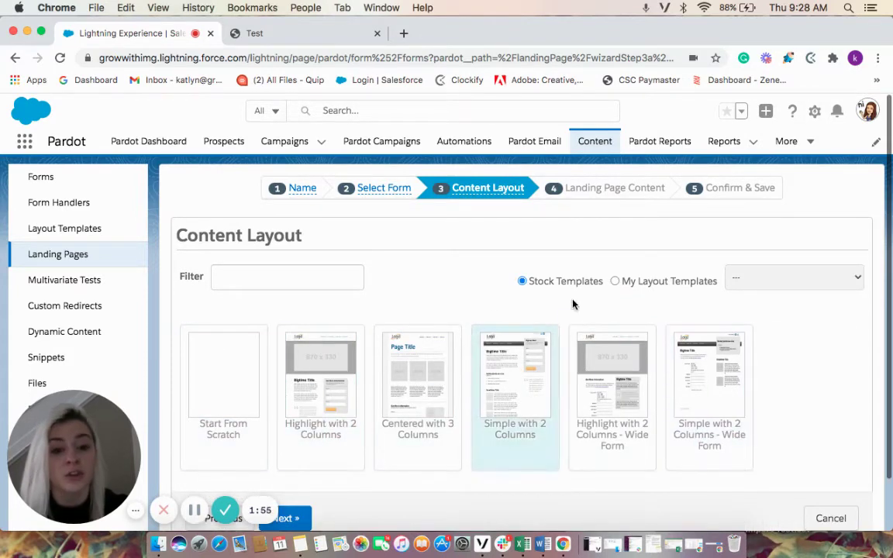
click(616, 281)
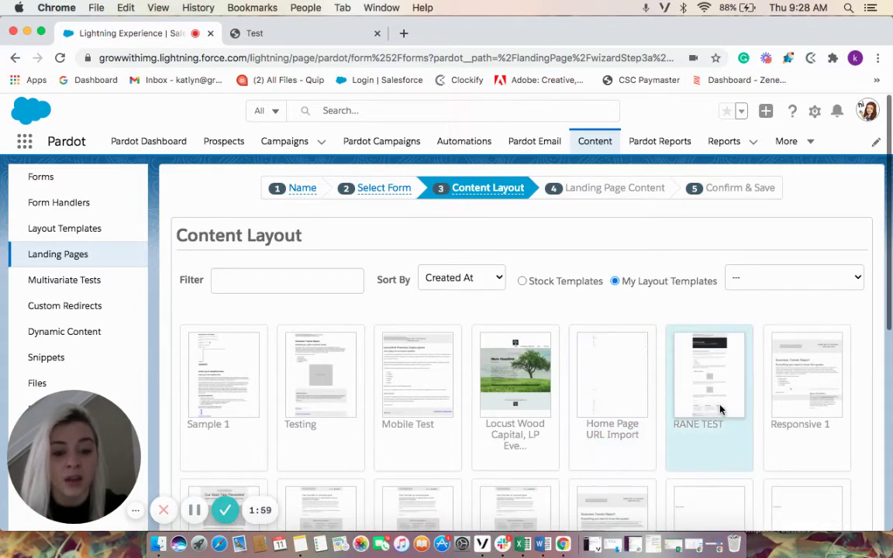
click(305, 372)
scroll(302, 376, down, 3)
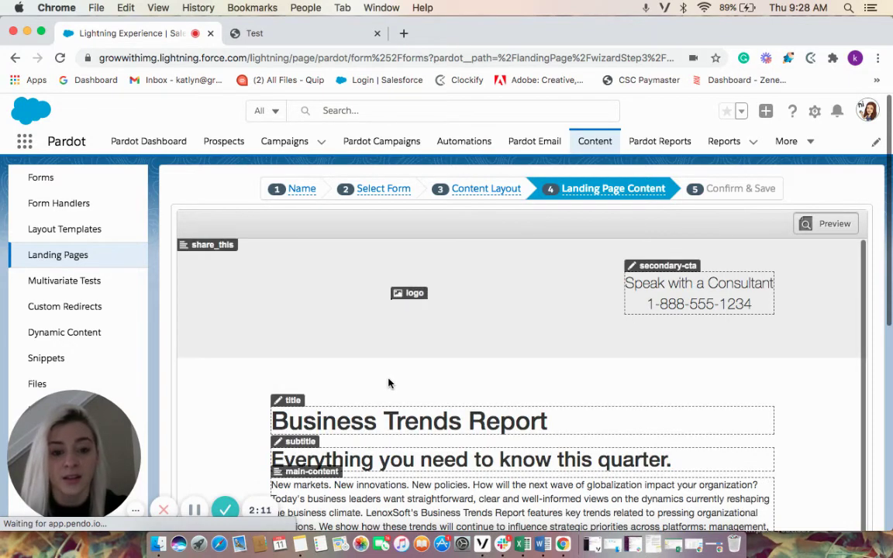
Bold 'Download this report today to learn about:' in the main-content region and save it
scroll(388, 383, down, 5)
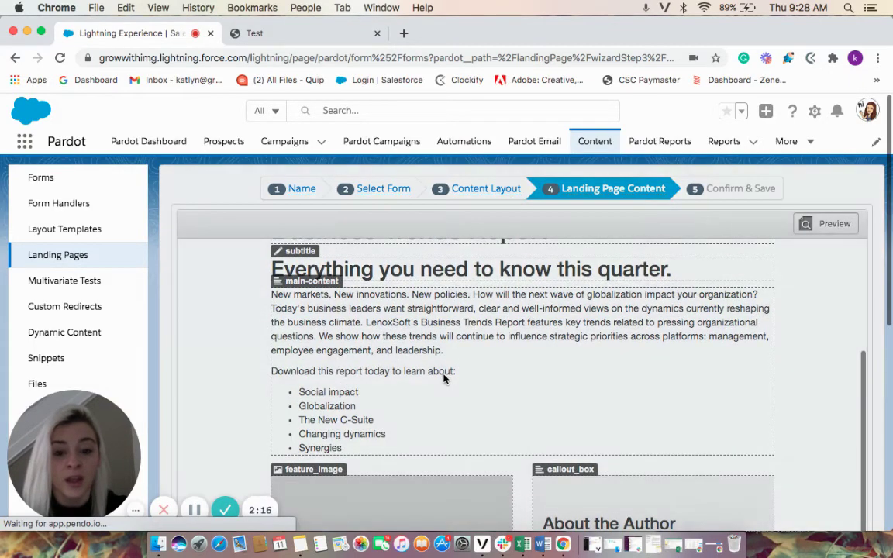
click(444, 377)
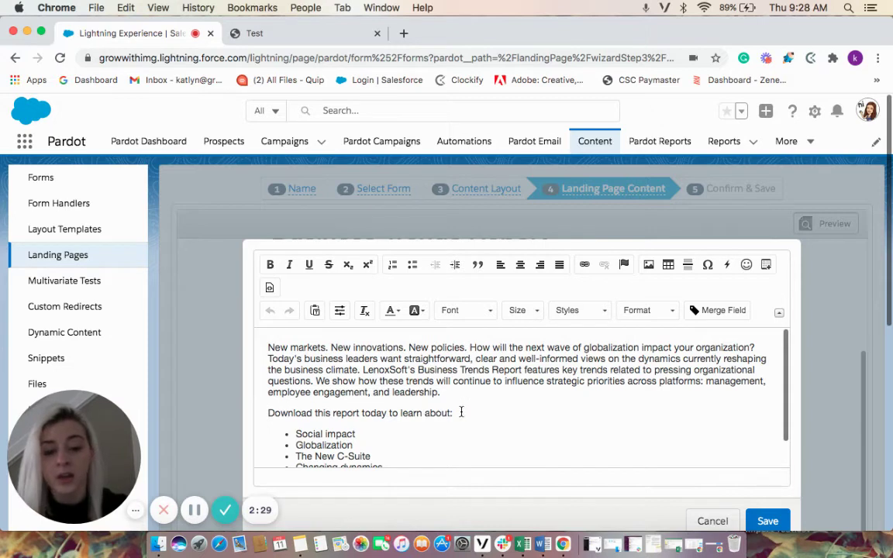
drag(461, 413, 268, 411)
key(super+b)
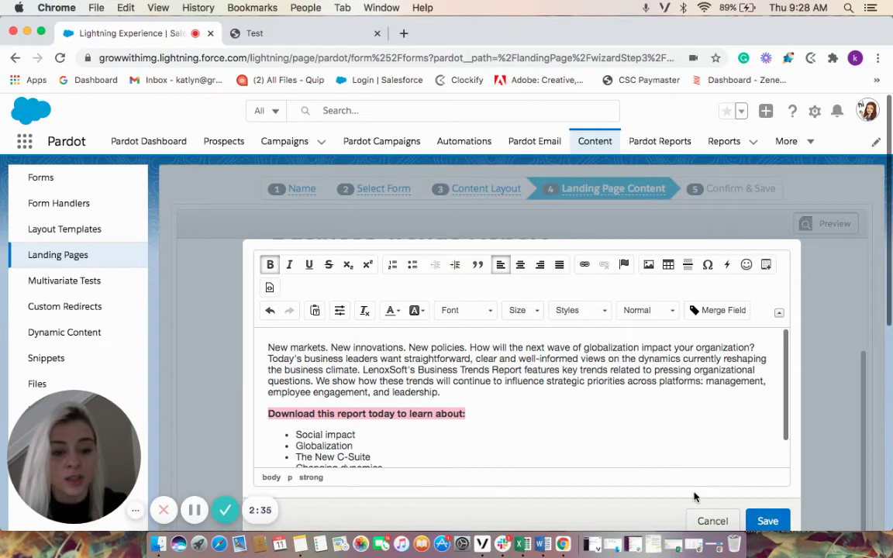
click(767, 521)
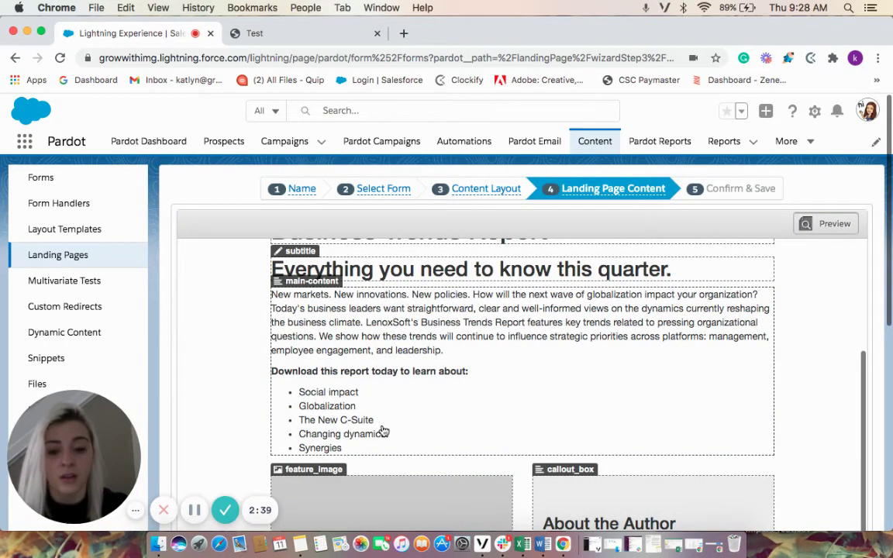
scroll(383, 431, down, 5)
Insert library image 1.png into the feature_image region
click(355, 361)
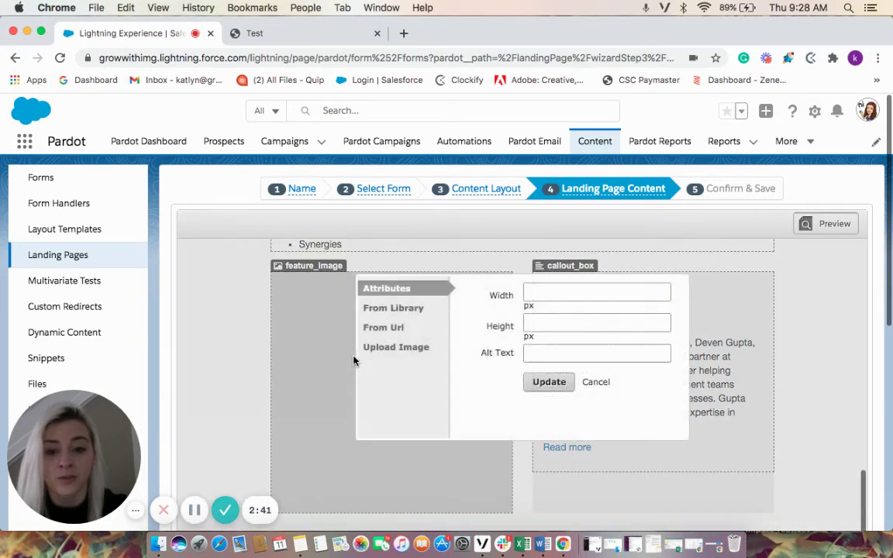
click(424, 310)
click(500, 295)
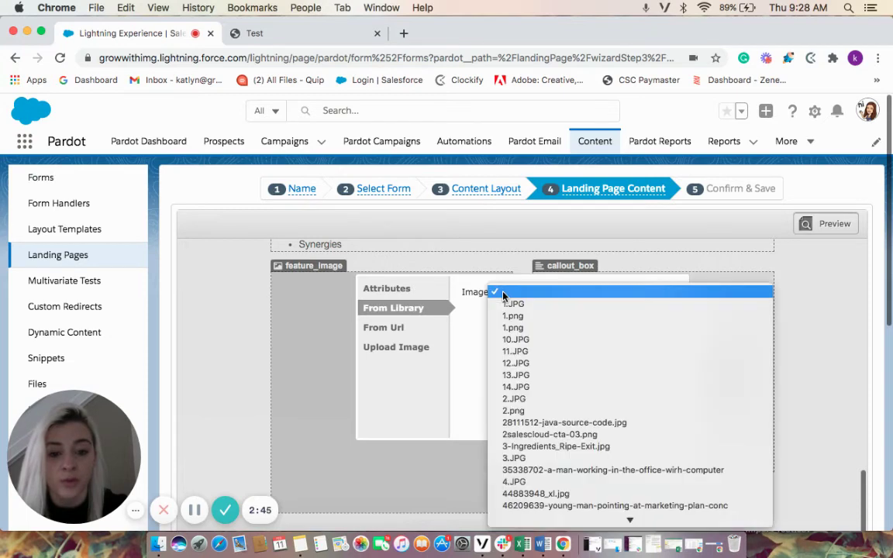
click(517, 330)
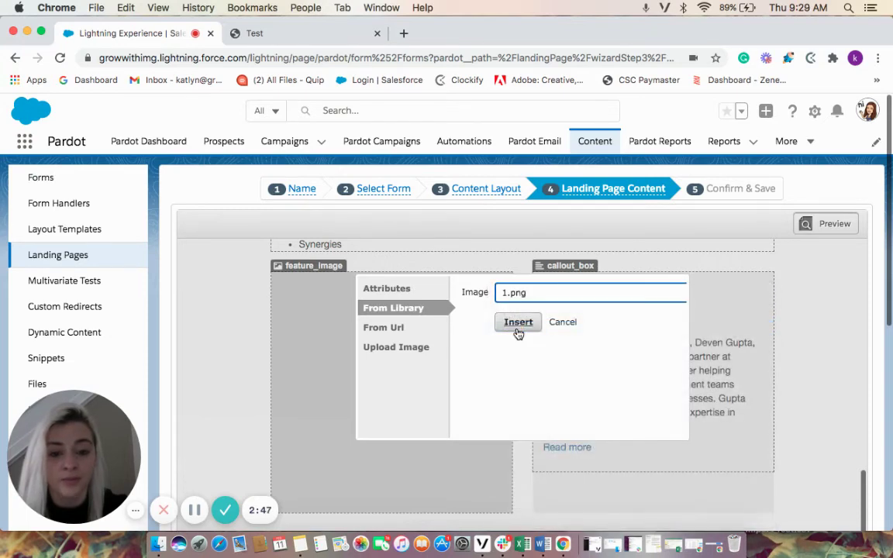
click(517, 328)
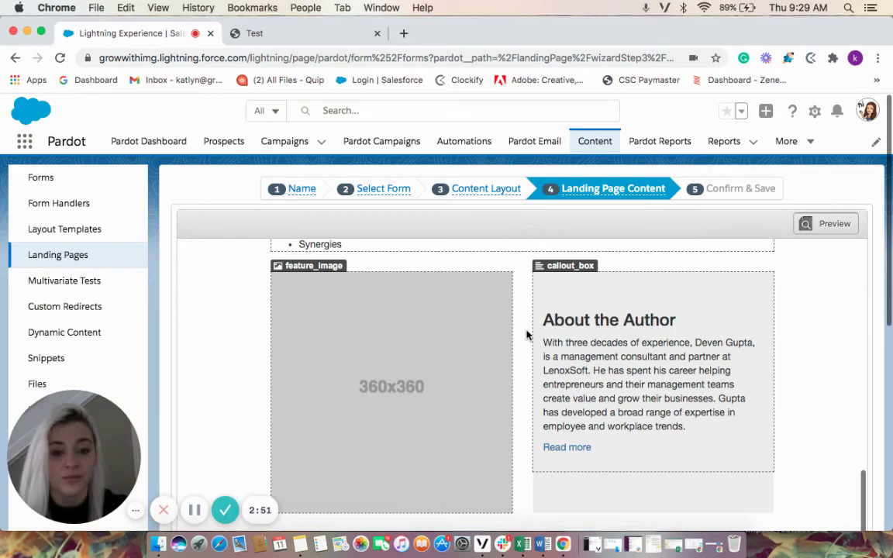
scroll(526, 335, down, 2)
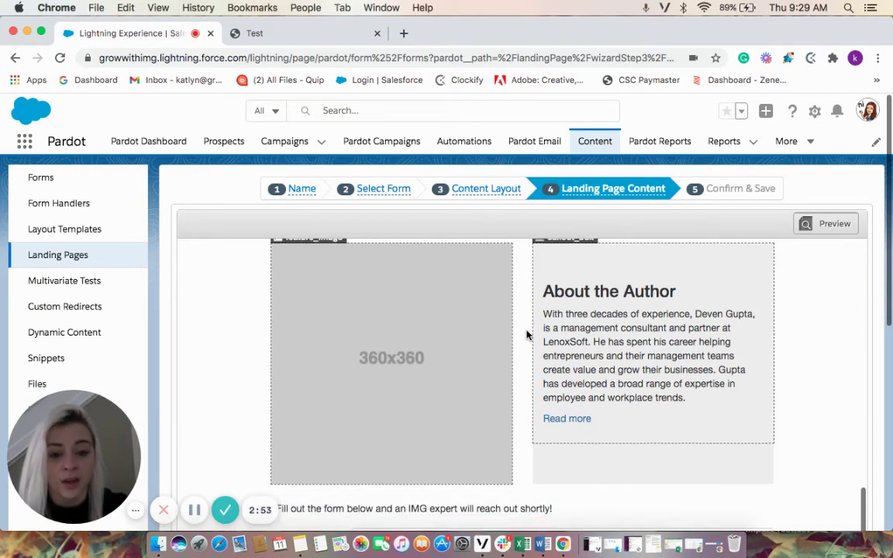
scroll(526, 335, down, 5)
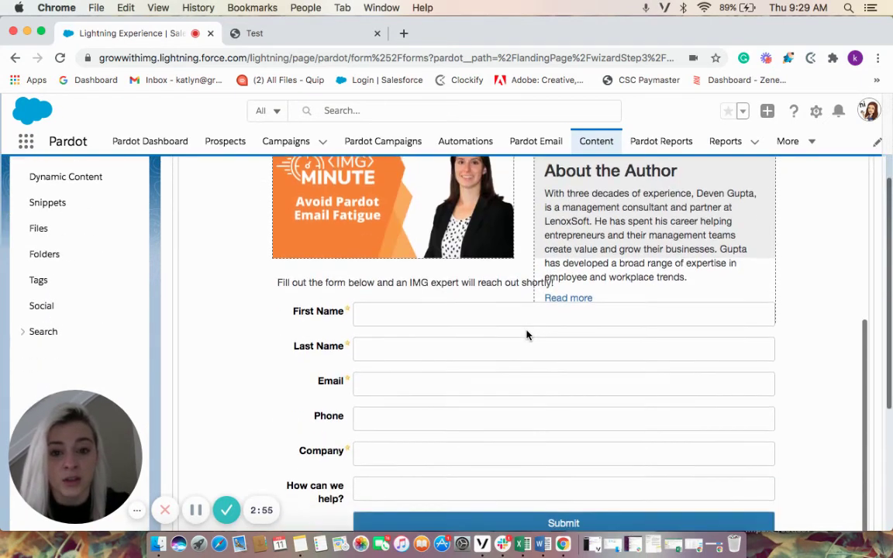
scroll(526, 335, up, 3)
scroll(526, 335, down, 7)
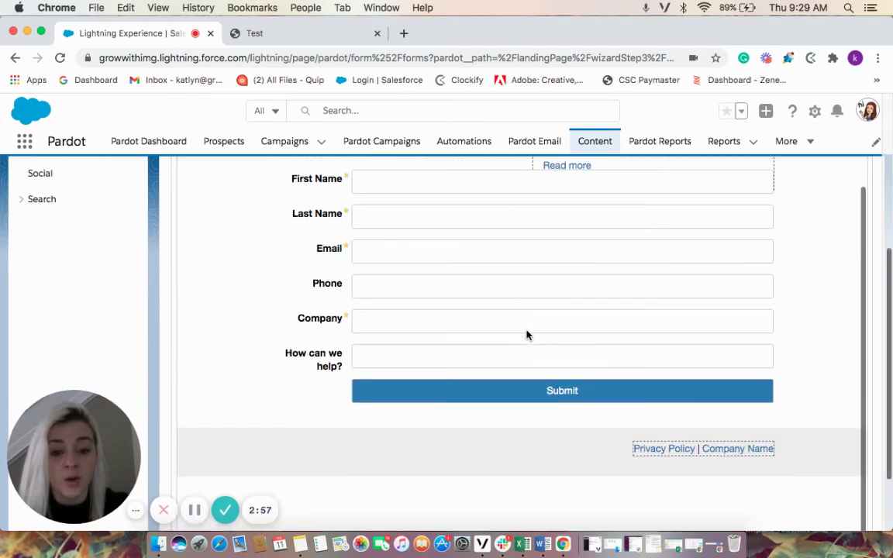
scroll(526, 335, down, 4)
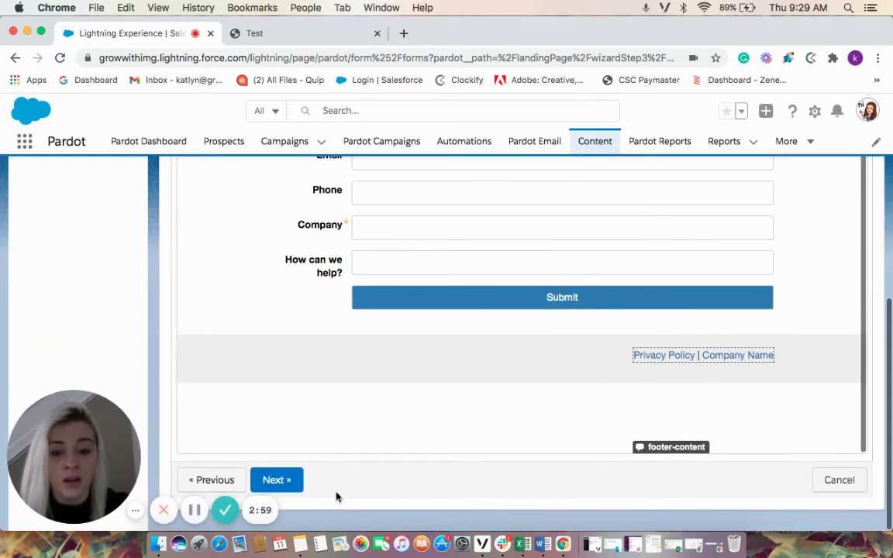
Review the summary (test, campaign Test, /testing/, Testing template) and confirm and save
click(284, 481)
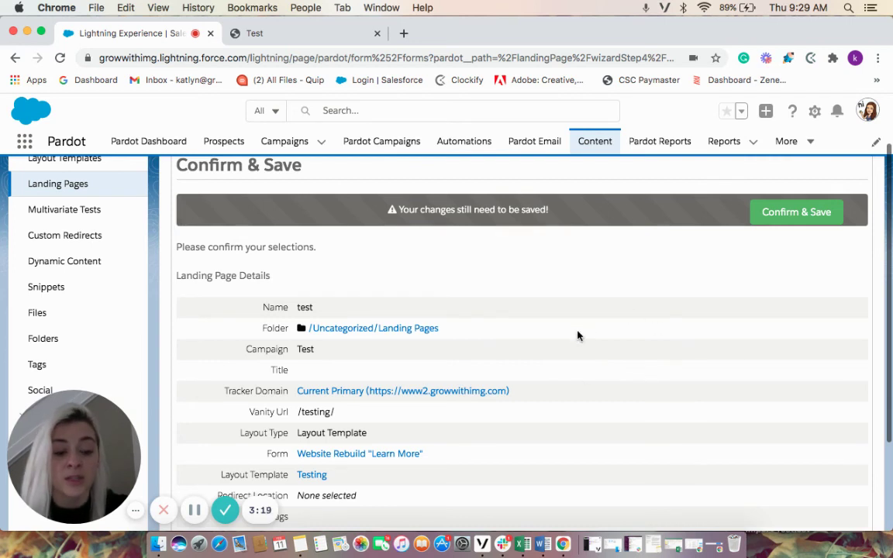
scroll(577, 335, down, 3)
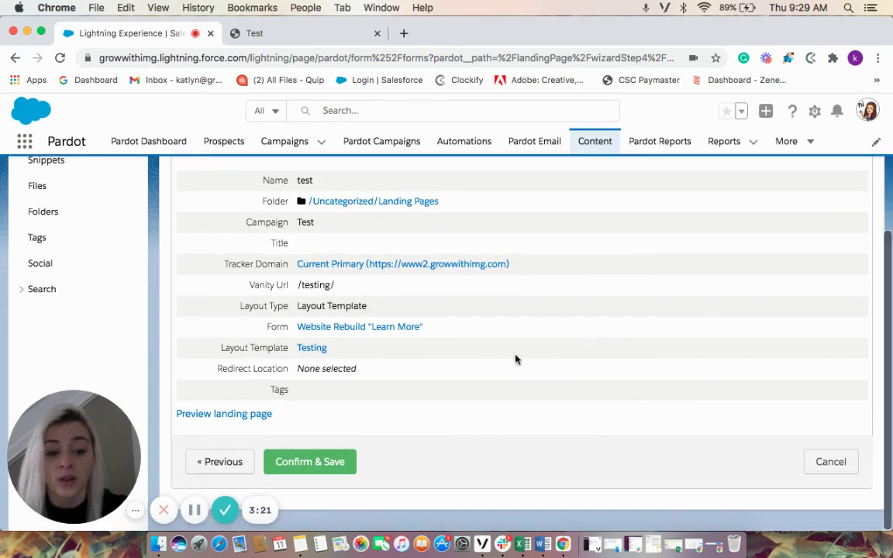
click(309, 468)
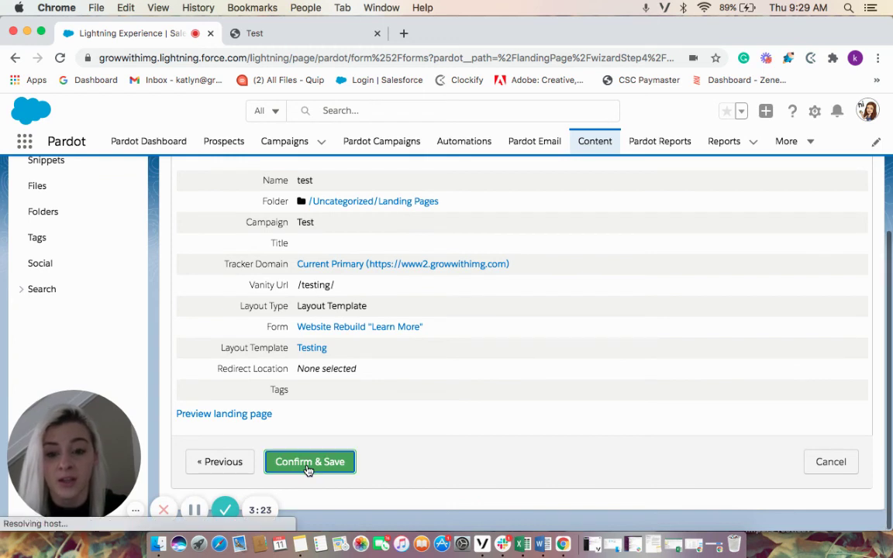